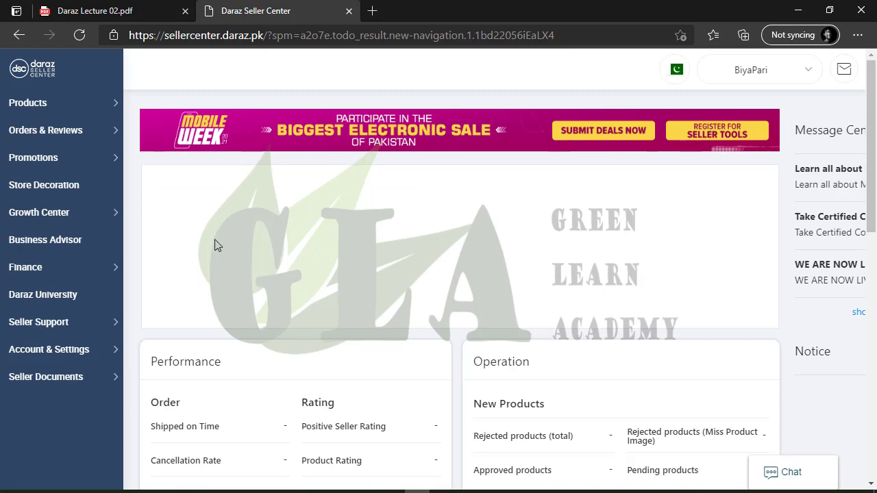
Step: Reload the Seller Center dashboard and dismiss the Mobile Week announcement
{"action": "left_click", "coordinate": [85, 32]}
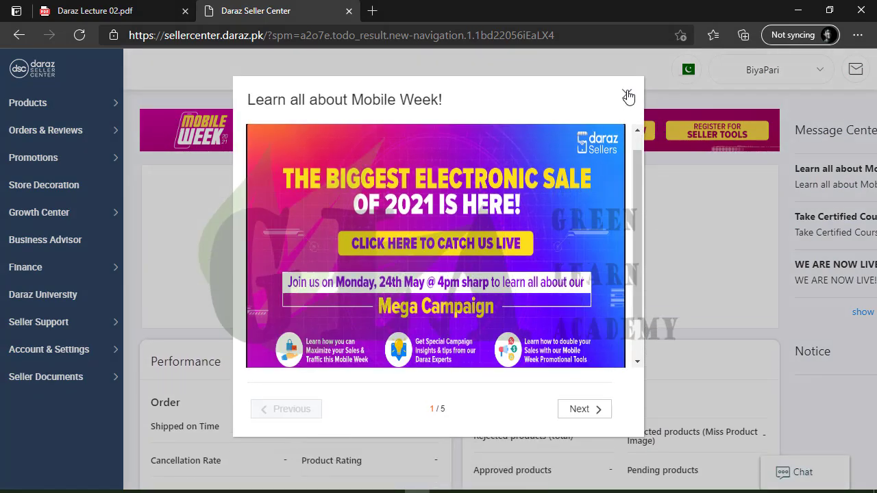
{"action": "left_click", "coordinate": [627, 97]}
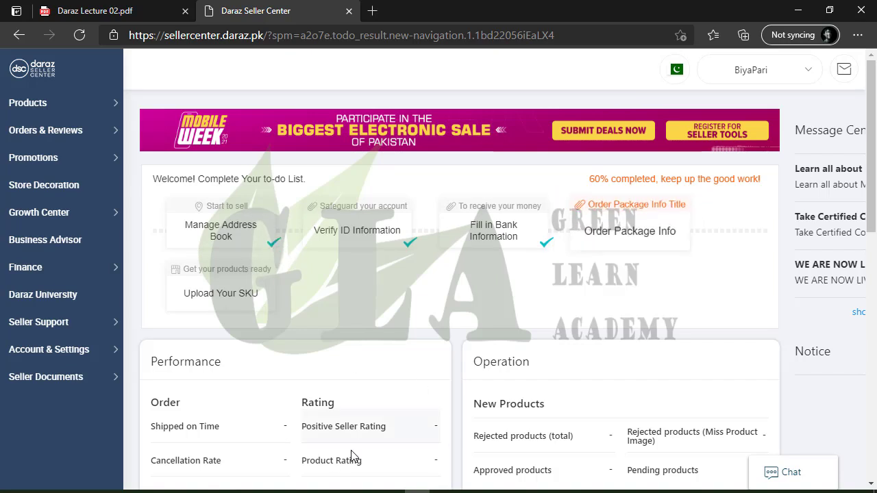
{"action": "key", "text": "super+d"}
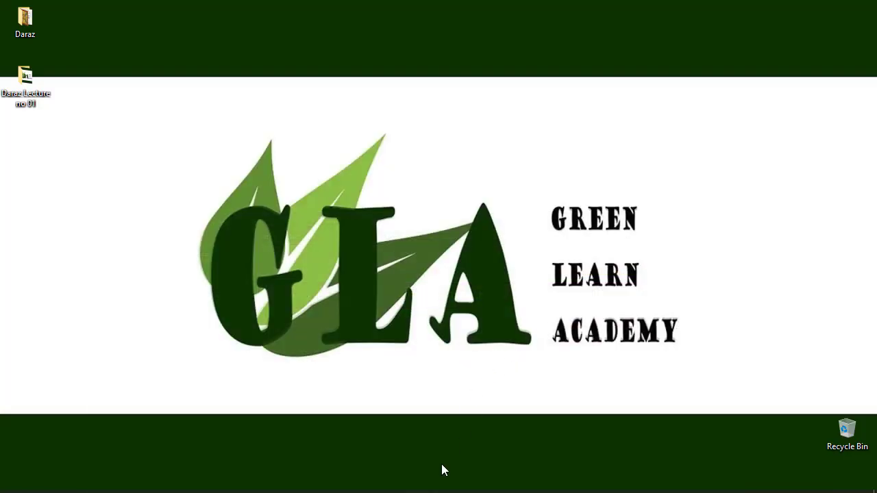
{"action": "left_click", "coordinate": [418, 490]}
Step: Check the seller requirements in Daraz Lecture 02.pdf, and open the Verify ID Information task to view its ID Type options
{"action": "left_click", "coordinate": [133, 12]}
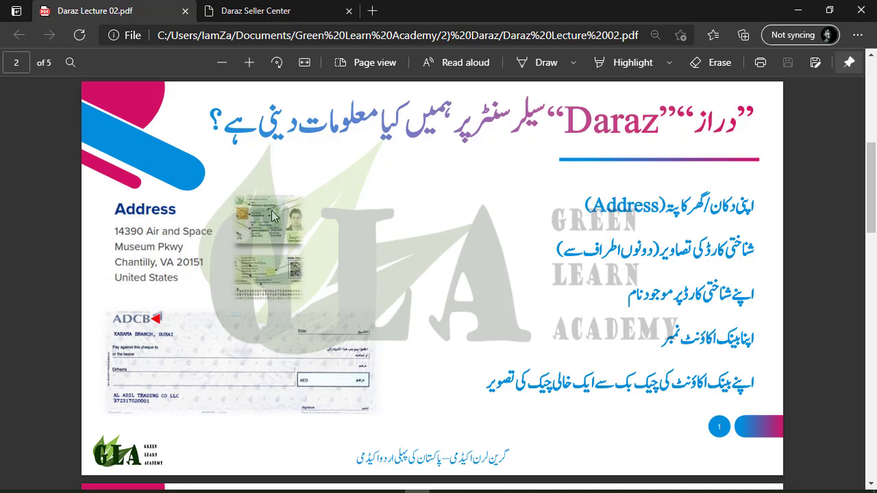
{"action": "left_click", "coordinate": [301, 10]}
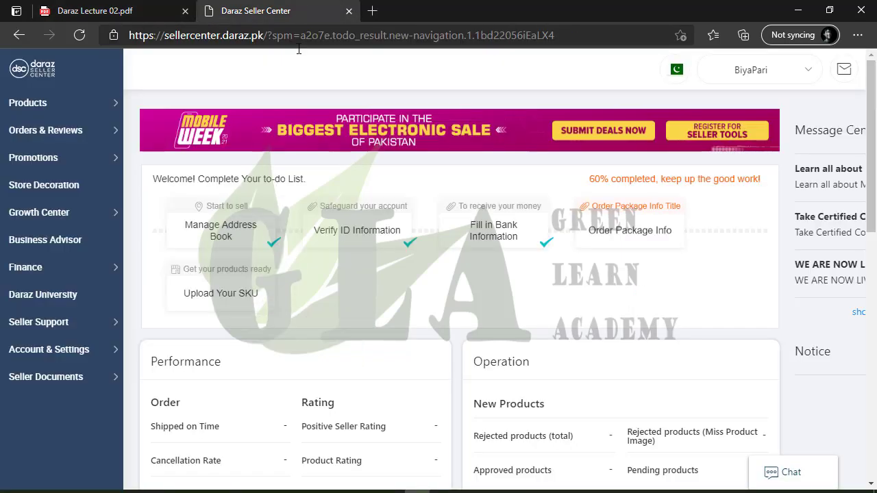
{"action": "left_click", "coordinate": [366, 244]}
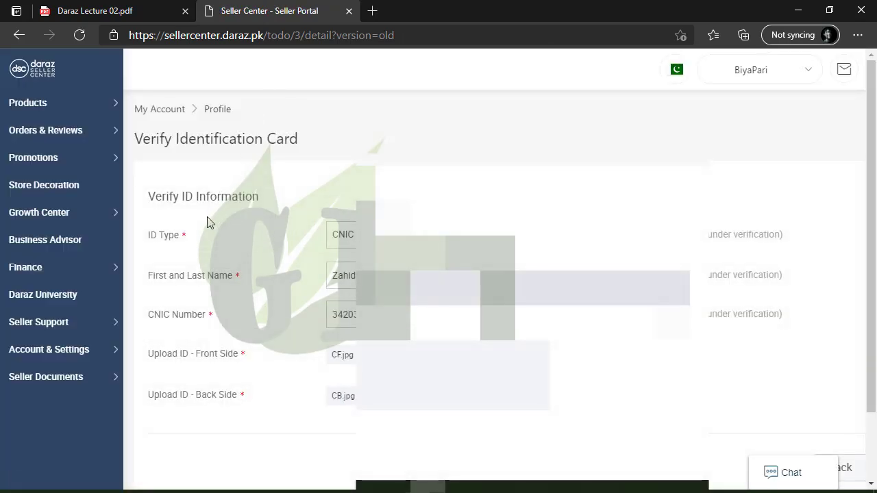
{"action": "left_click", "coordinate": [341, 234]}
{"action": "key", "text": "Escape"}
Step: Compare the sample ID card pictures in Daraz Lecture 02.pdf with the front and back upload fields of the verification form
{"action": "left_click", "coordinate": [132, 8]}
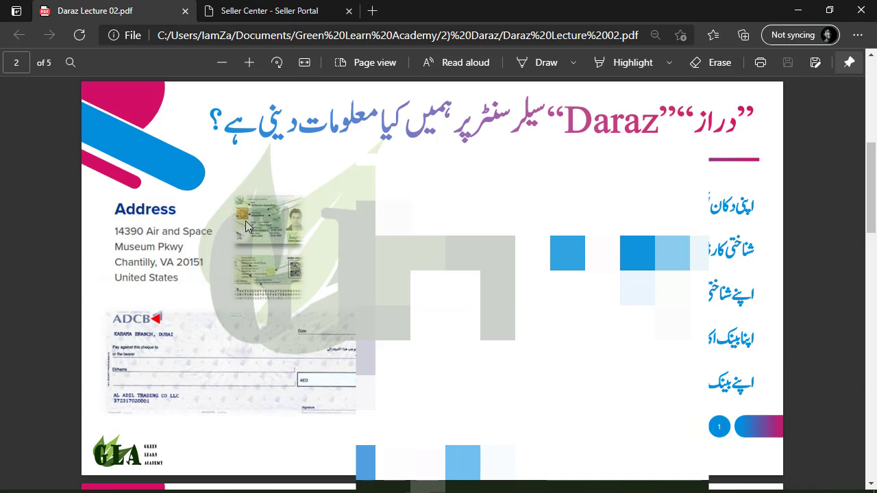
{"action": "left_click", "coordinate": [223, 11]}
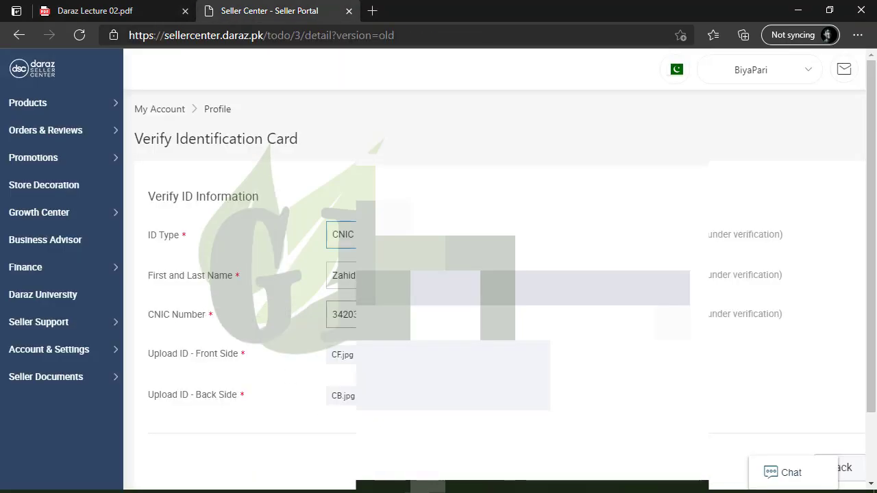
{"action": "left_click", "coordinate": [106, 9]}
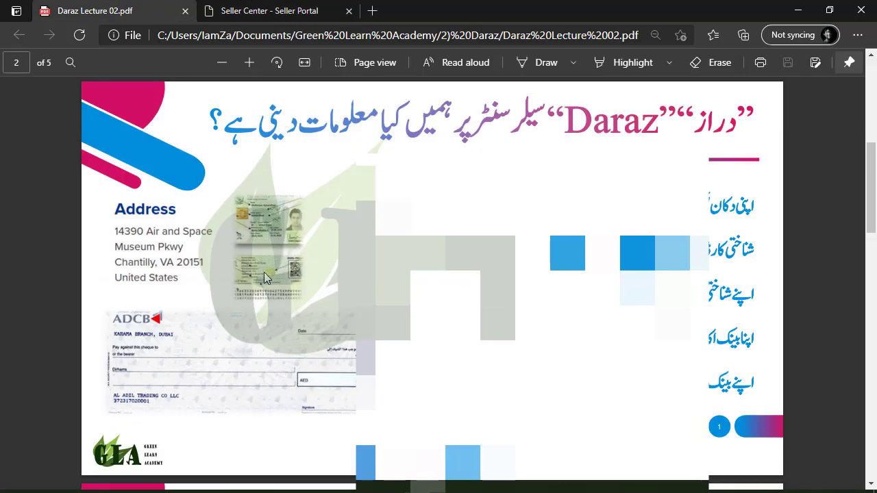
{"action": "left_click", "coordinate": [260, 11]}
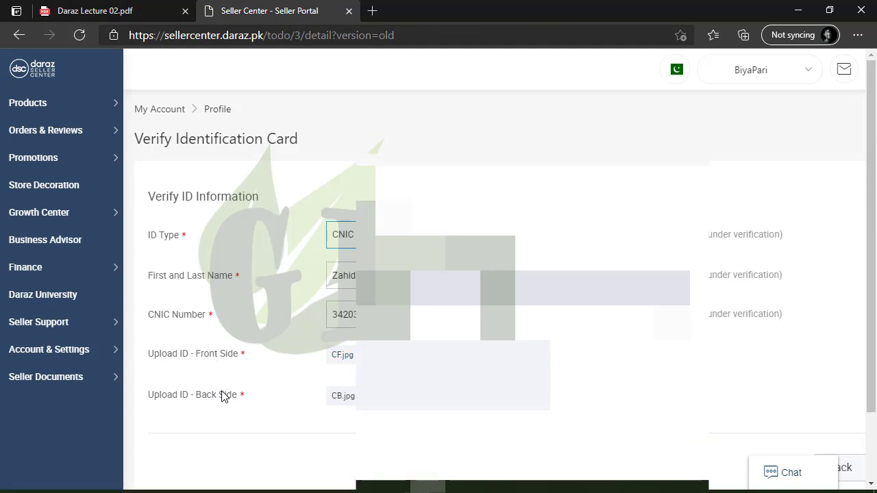
Step: Submit the completed identification card form and return to the Seller Center dashboard
{"action": "left_click", "coordinate": [344, 400]}
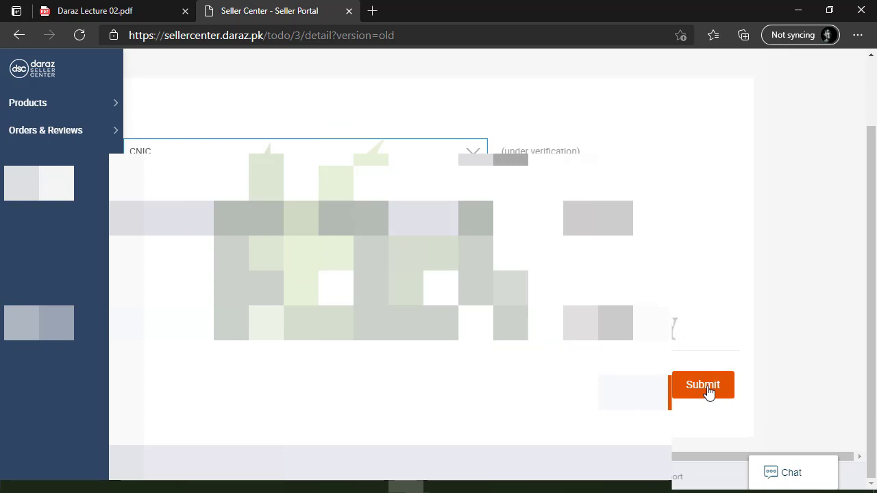
{"action": "left_click", "coordinate": [703, 386]}
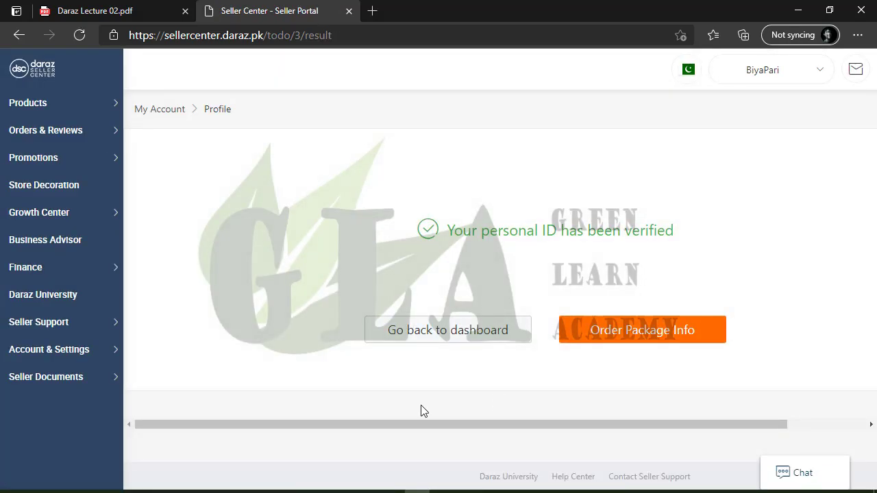
{"action": "left_click", "coordinate": [44, 73]}
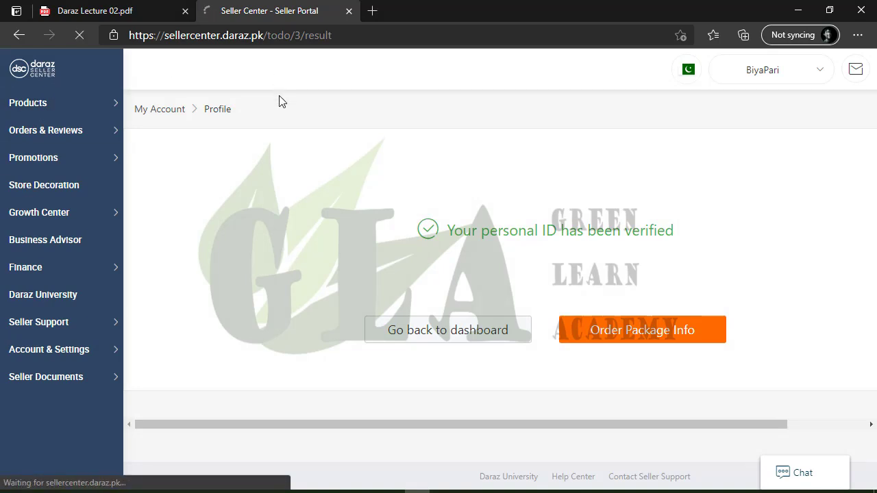
Step: Review the ID card picture requirement in Daraz Lecture 02.pdf, and dismiss the Mobile Week announcement on the Seller Center dashboard
{"action": "left_click", "coordinate": [144, 6]}
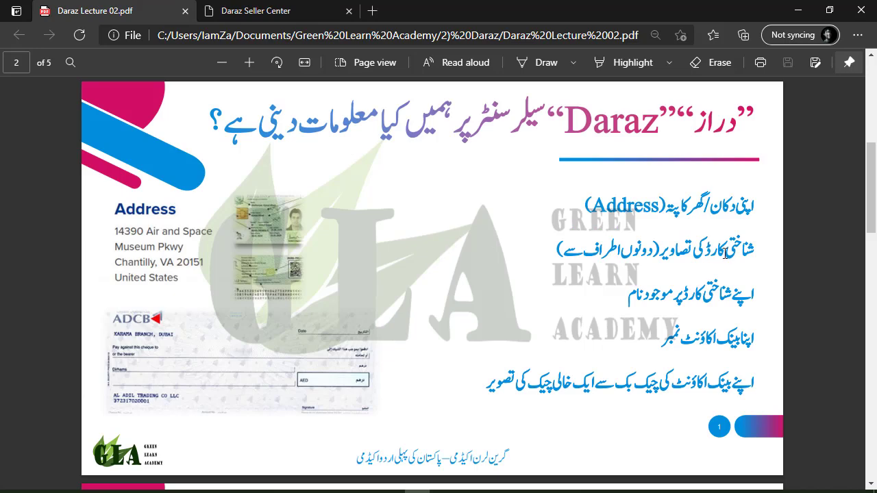
{"action": "left_click_drag", "start_coordinate": [749, 252], "coordinate": [569, 250]}
{"action": "left_click", "coordinate": [569, 250]}
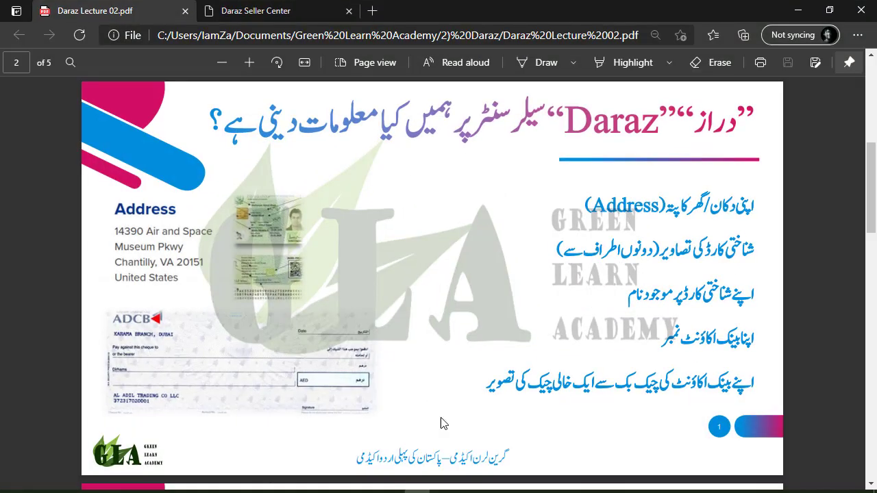
{"action": "left_click", "coordinate": [230, 10]}
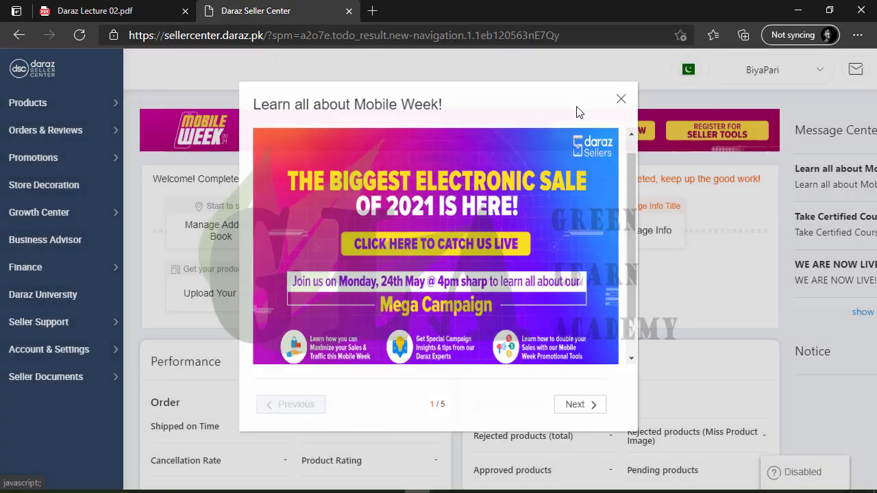
{"action": "left_click", "coordinate": [620, 99]}
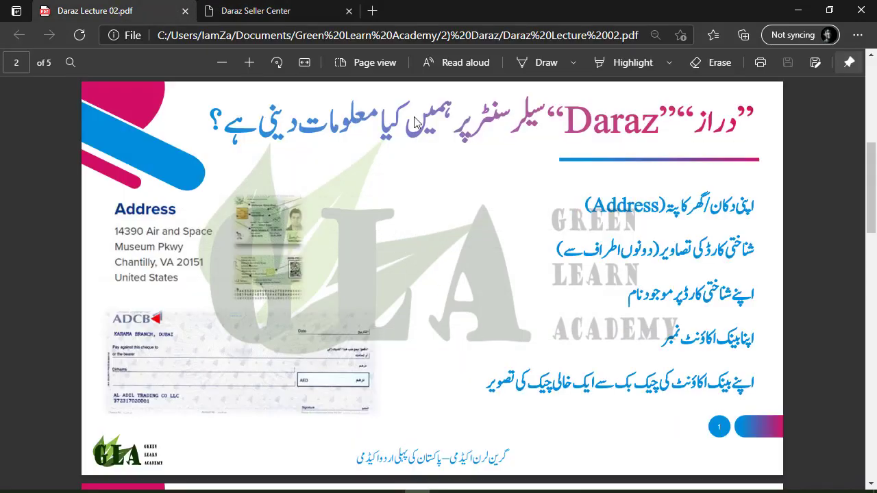
Step: Review the bank account number requirement and the sample cheque in Daraz Lecture 02.pdf
{"action": "left_click", "coordinate": [177, 10]}
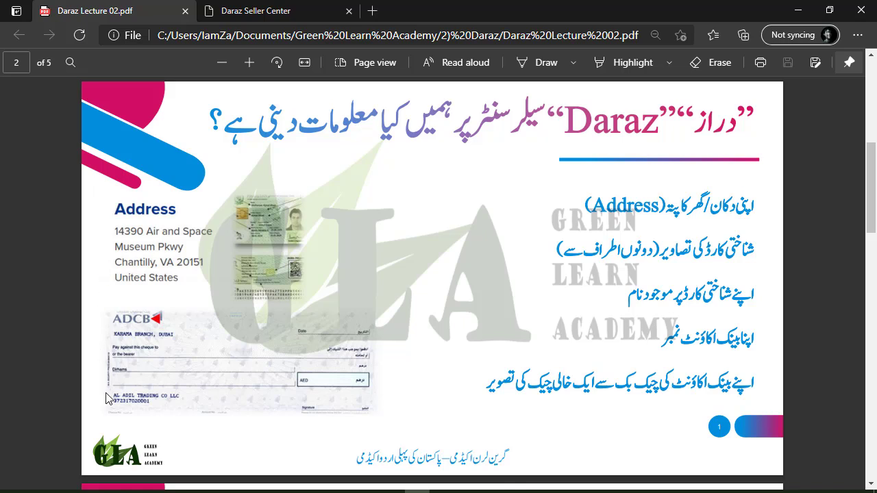
{"action": "left_click_drag", "start_coordinate": [733, 340], "coordinate": [709, 350]}
{"action": "left_click", "coordinate": [707, 348]}
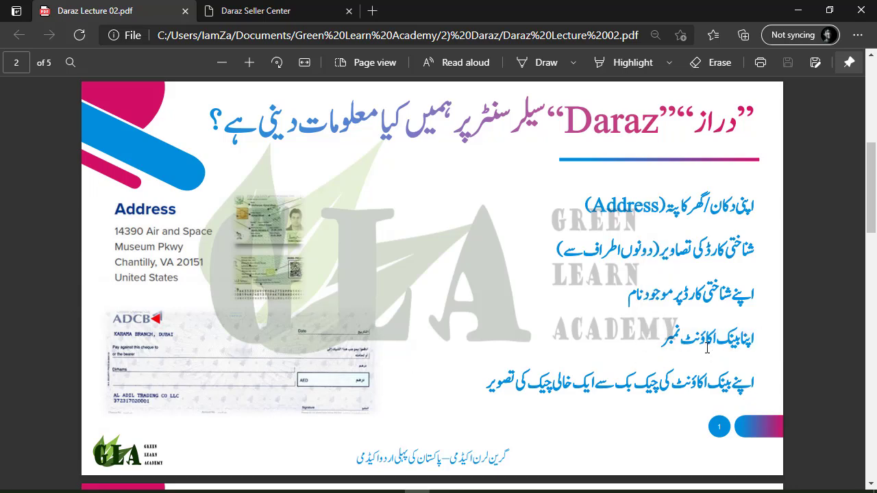
Step: Search the web for "ubl asaan acount" in a new browser tab
{"action": "left_click", "coordinate": [372, 11]}
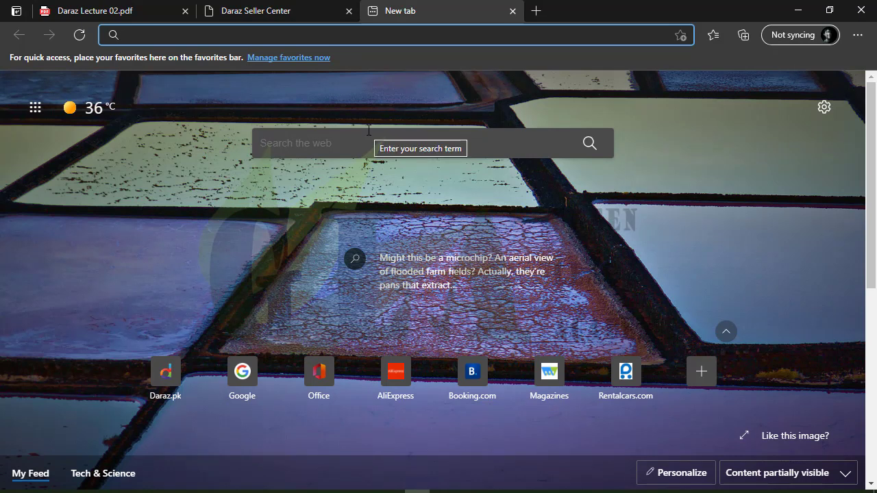
{"action": "left_click", "coordinate": [368, 134]}
{"action": "type", "text": "ubl asa"}
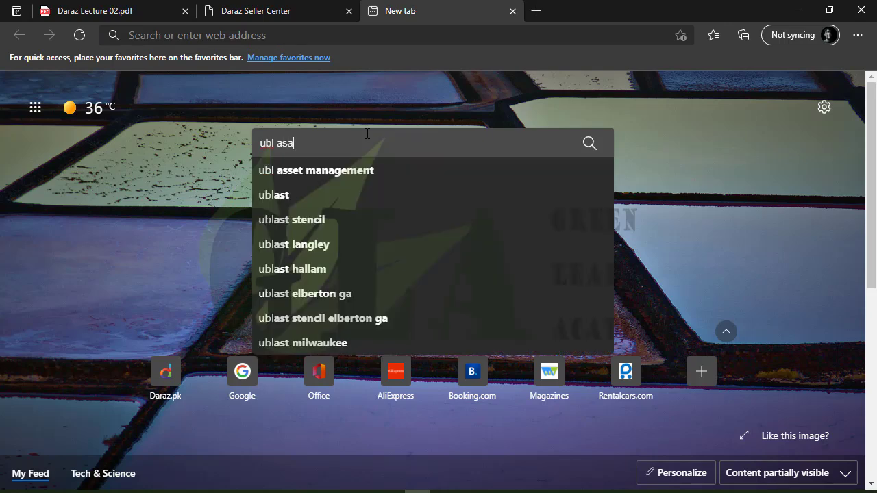
{"action": "type", "text": "n"}
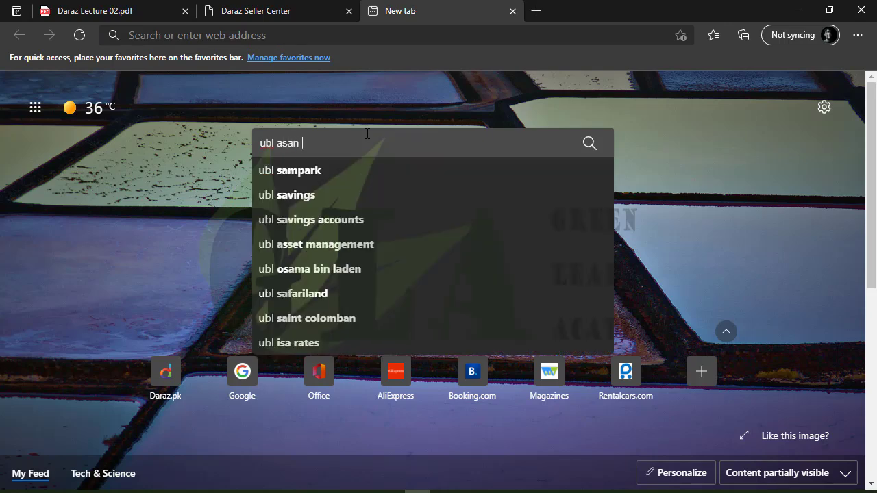
{"action": "type", "text": " acount"}
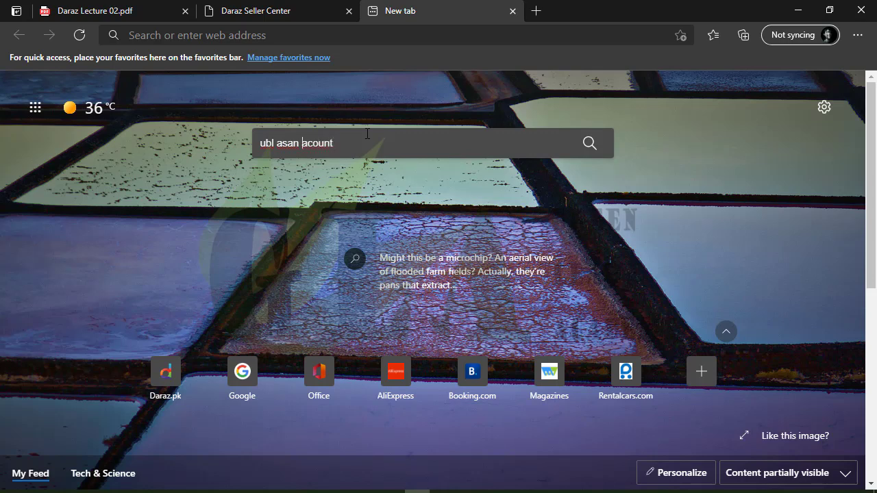
{"action": "type", "text": "a"}
{"action": "key", "text": "Return"}
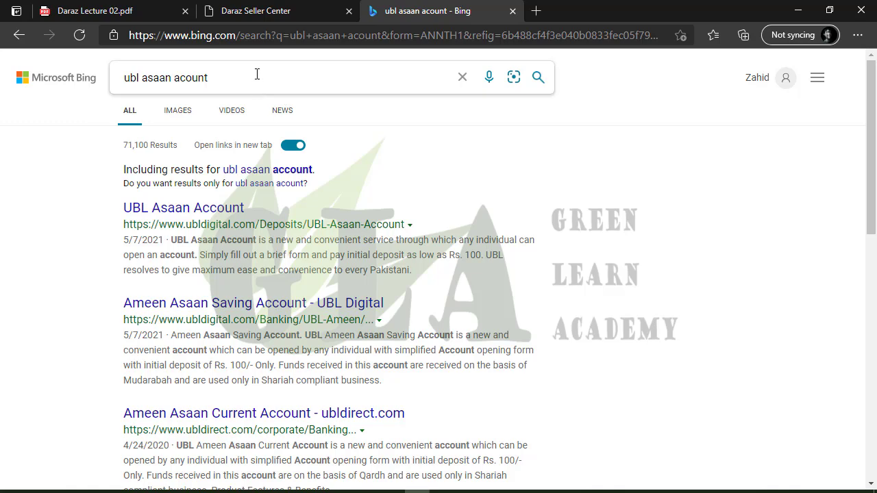
Step: Return to the Seller Center dashboard and open the Fill in Bank Information task
{"action": "left_click", "coordinate": [274, 12]}
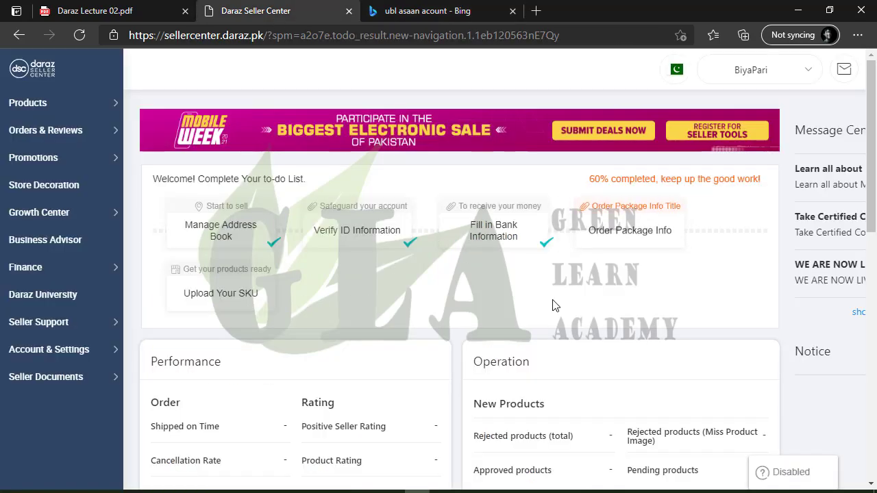
{"action": "left_click", "coordinate": [471, 12]}
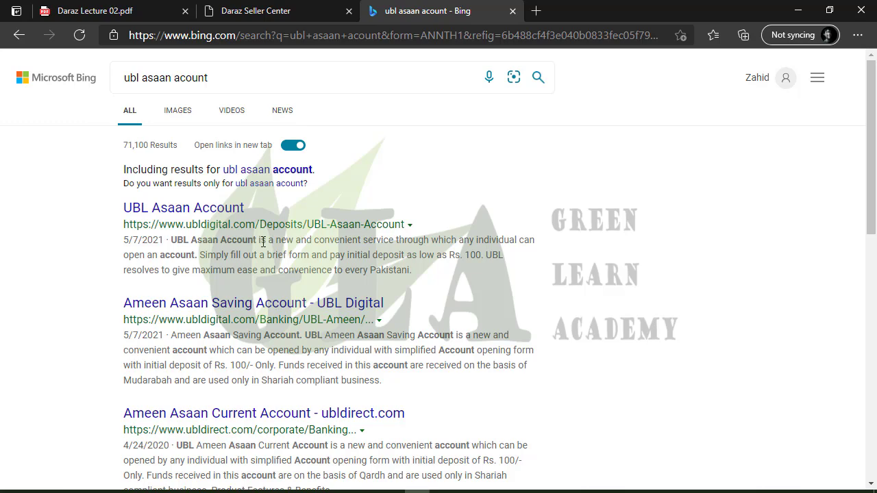
{"action": "left_click", "coordinate": [278, 11]}
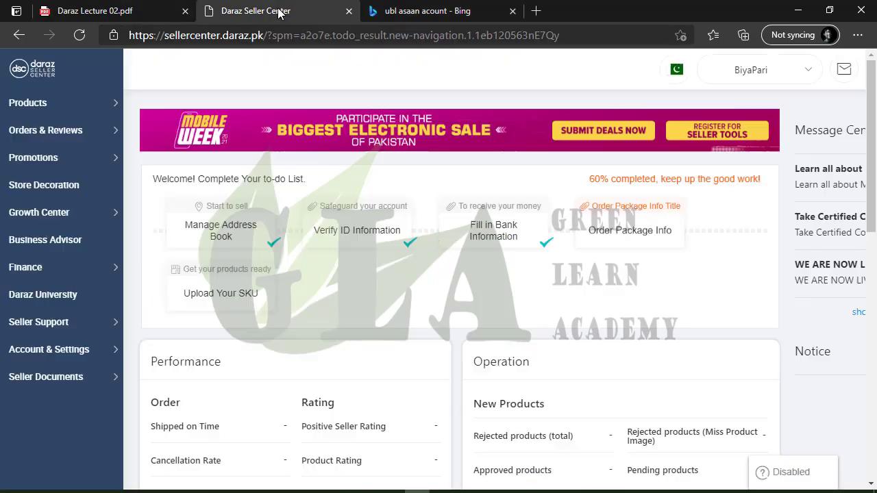
{"action": "left_click", "coordinate": [115, 10]}
{"action": "left_click", "coordinate": [281, 12]}
{"action": "left_click", "coordinate": [509, 237]}
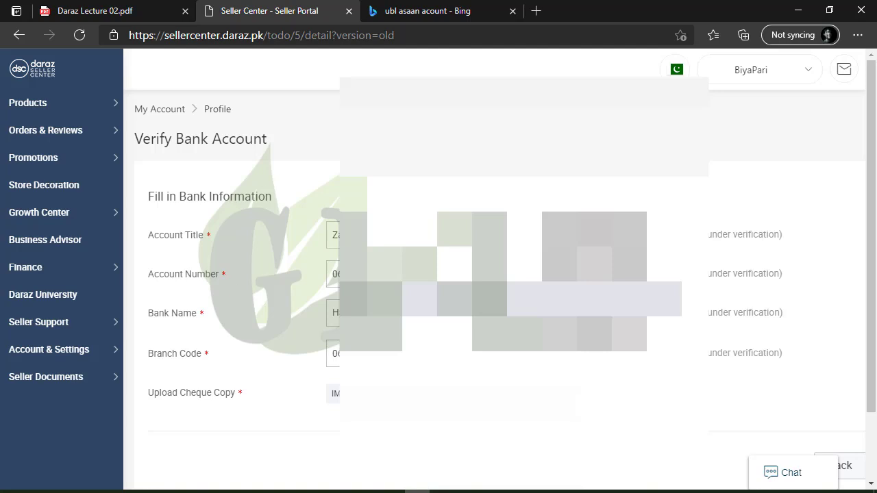
Step: Replace the previous web search with a search for "hbl i.d account"
{"action": "left_click", "coordinate": [387, 10]}
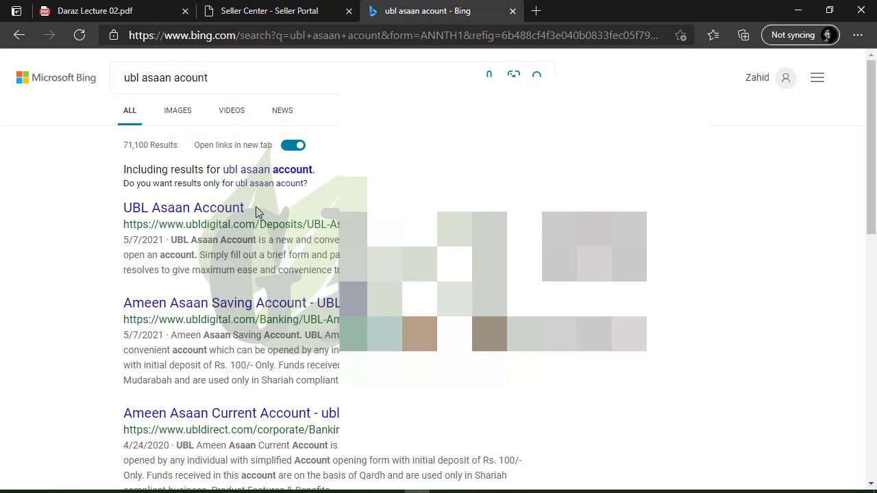
{"action": "double_click", "coordinate": [232, 71]}
{"action": "left_click", "coordinate": [232, 71]}
{"action": "type", "text": "hbl "}
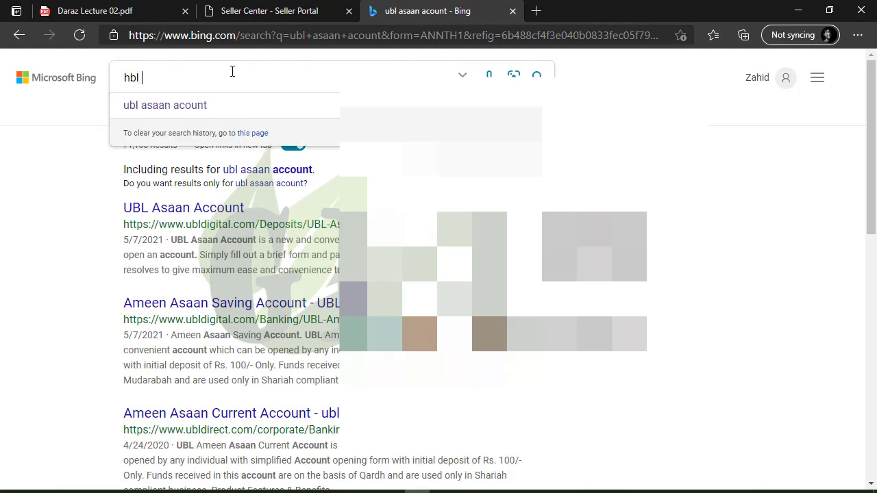
{"action": "type", "text": "i.d "}
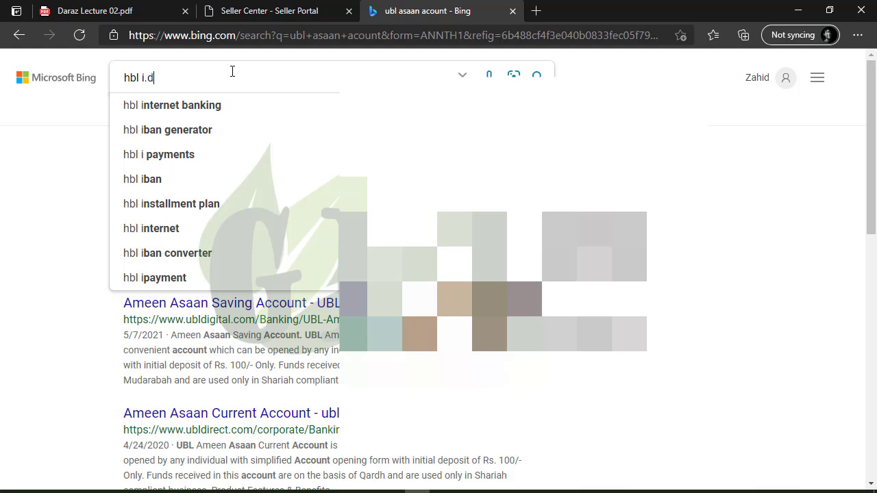
{"action": "type", "text": "account"}
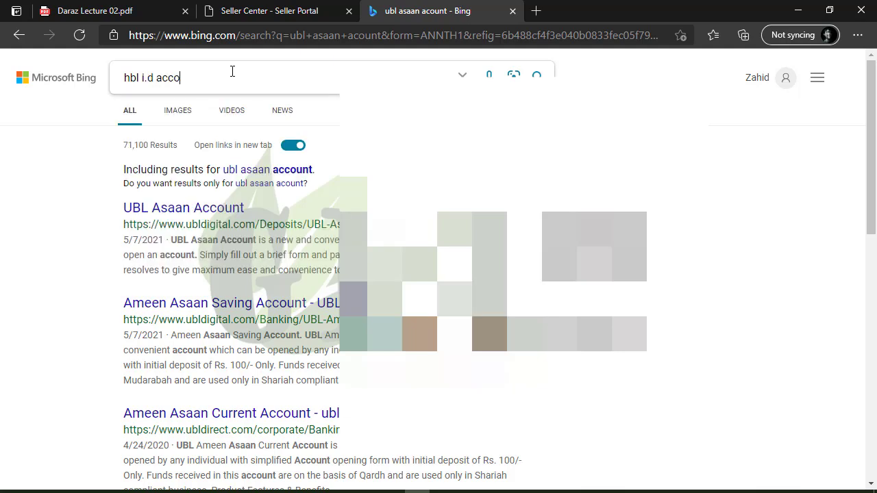
{"action": "key", "text": "Return"}
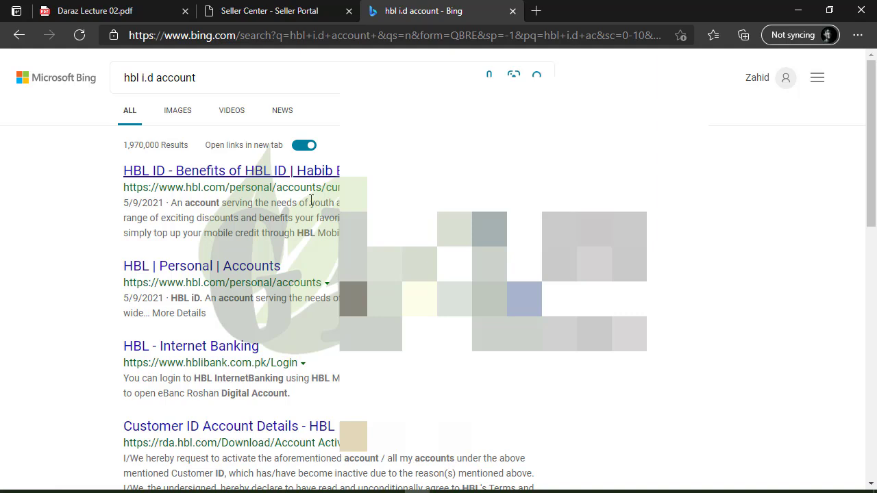
Step: Close the HBL search results and check the list of banks for Bank Name in the Verify Bank Account form
{"action": "left_click", "coordinate": [513, 10]}
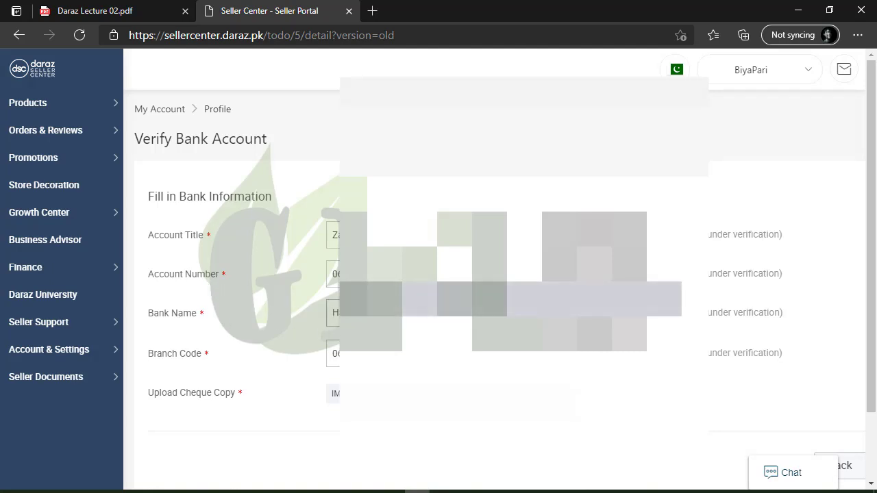
{"action": "left_click", "coordinate": [411, 312]}
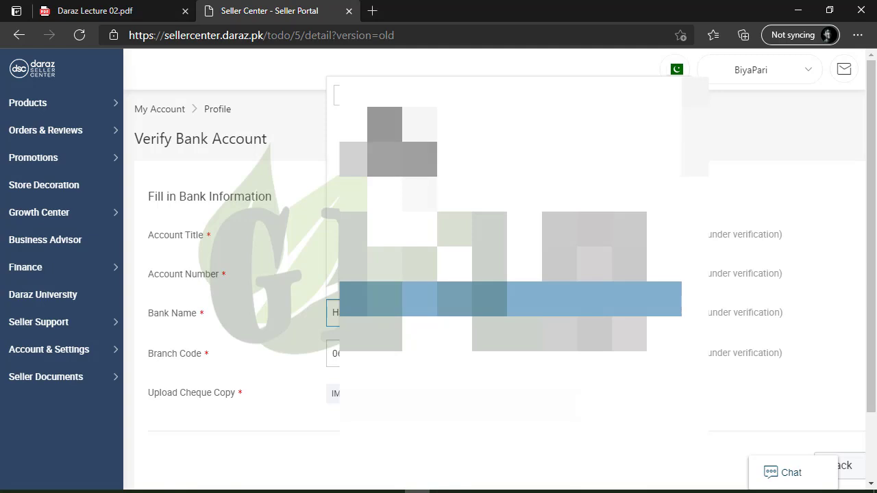
{"action": "left_click", "coordinate": [411, 301]}
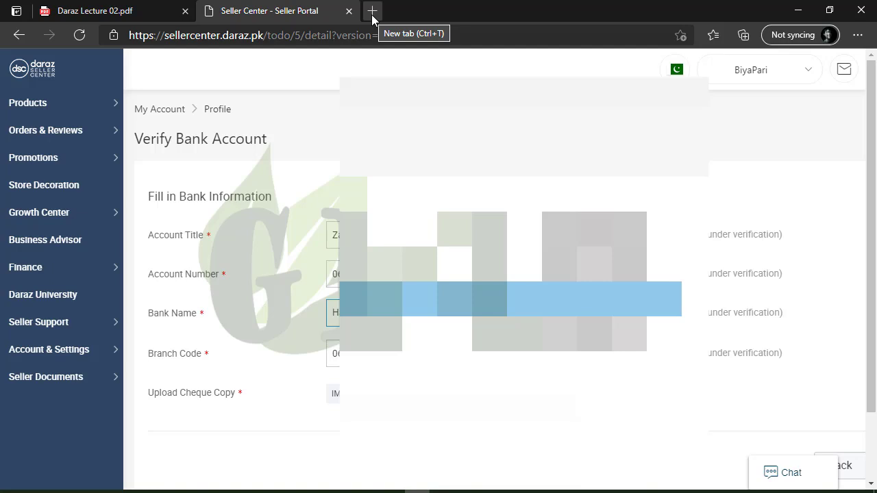
Step: Open google.com in a new browser tab
{"action": "left_click", "coordinate": [372, 12]}
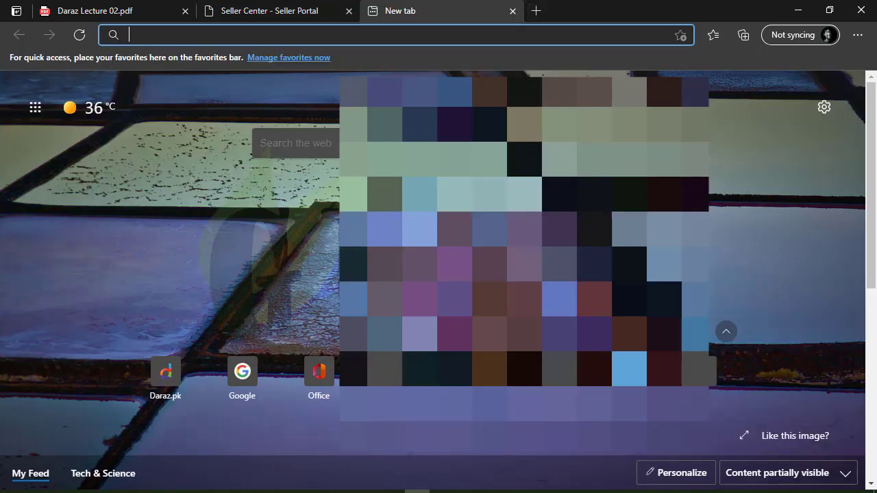
{"action": "left_click", "coordinate": [267, 8]}
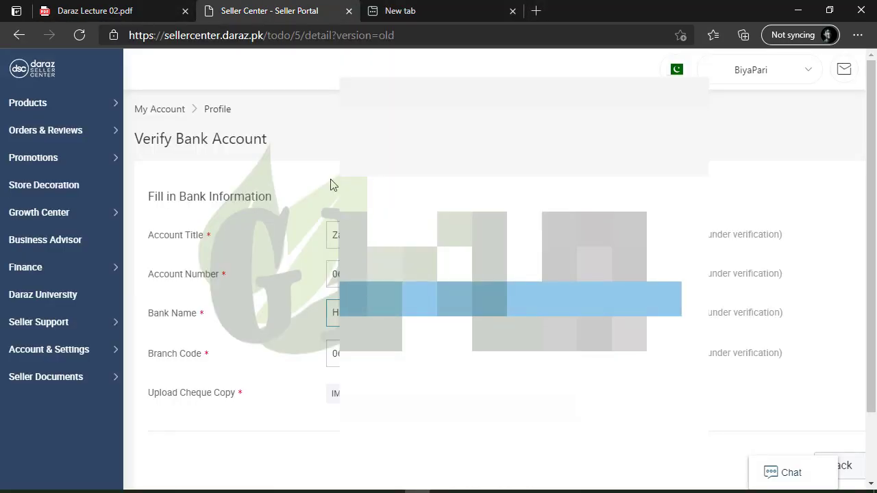
{"action": "left_click", "coordinate": [400, 10]}
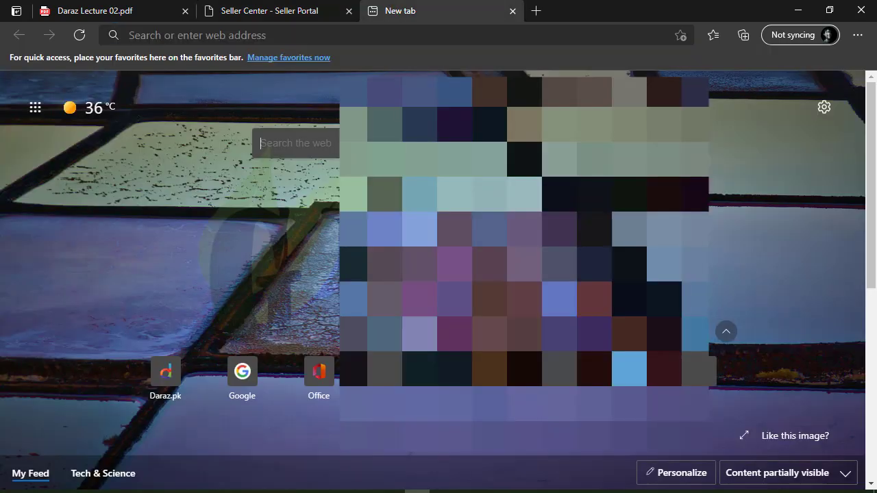
{"action": "left_click", "coordinate": [327, 38]}
{"action": "type", "text": "google.com"}
{"action": "key", "text": "Return"}
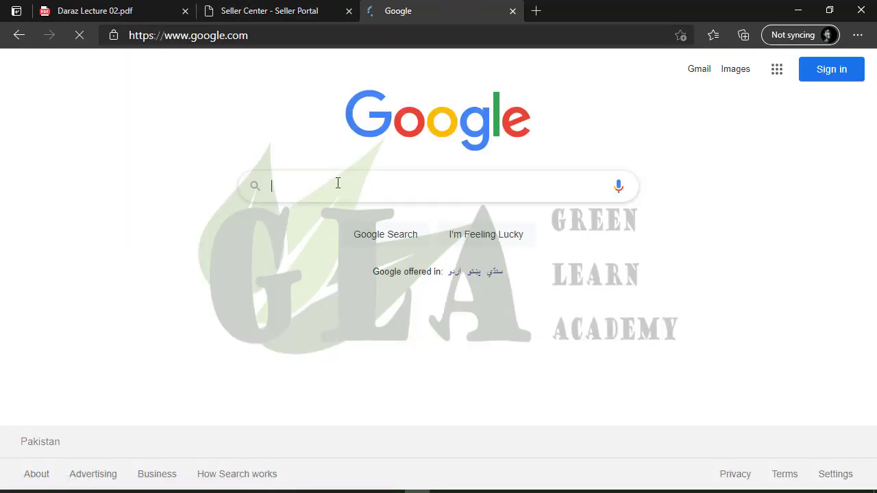
Step: Search Google for "how many digits in ubl account number"
{"action": "left_click", "coordinate": [338, 183]}
{"action": "type", "text": "how man"}
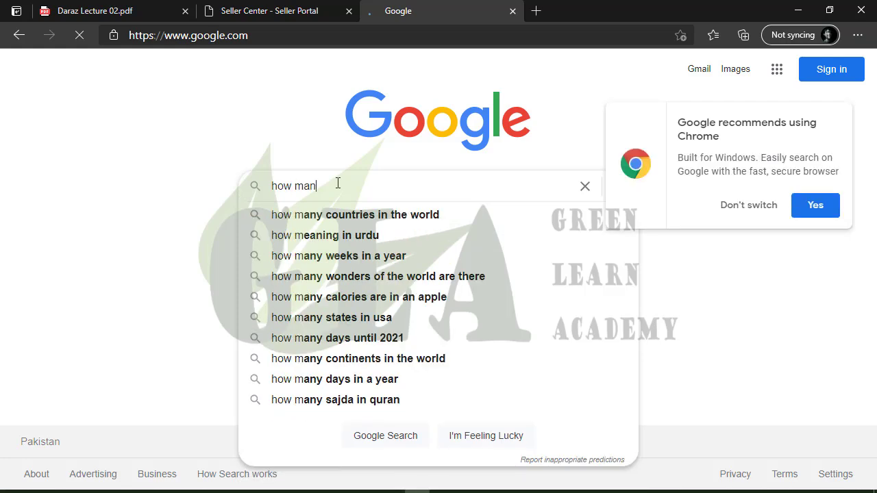
{"action": "type", "text": "y digi"}
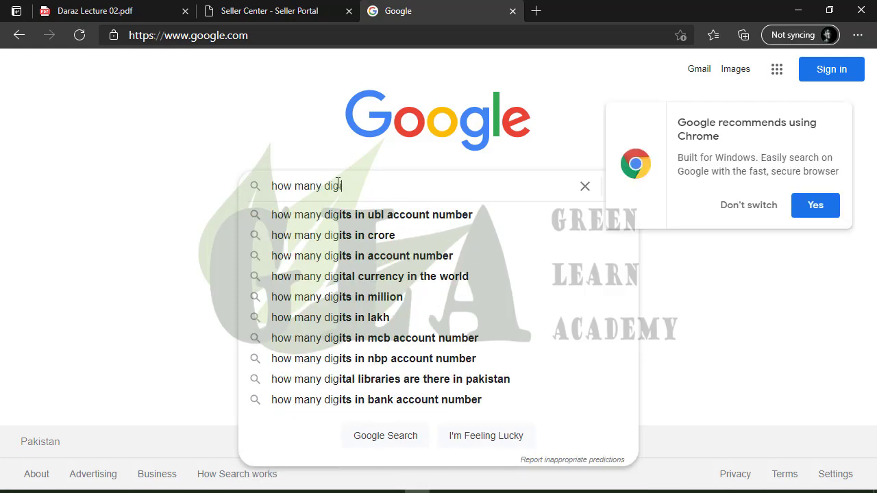
{"action": "type", "text": "ts"}
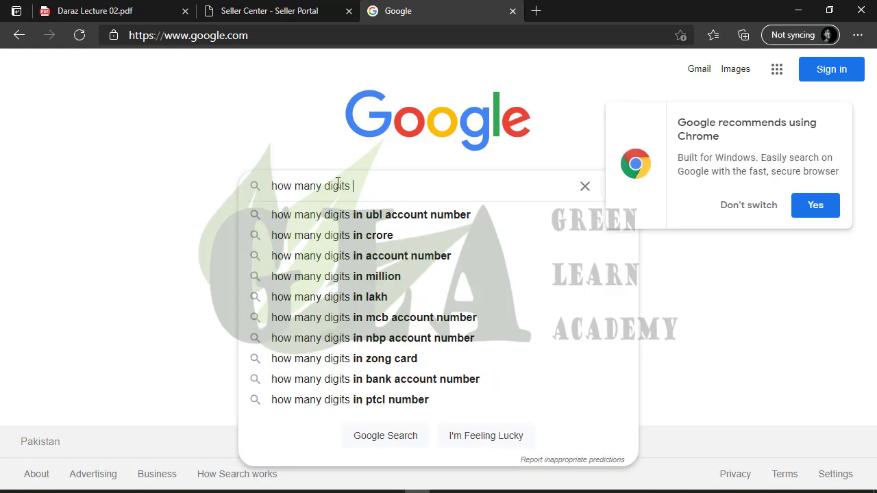
{"action": "key", "text": "Down"}
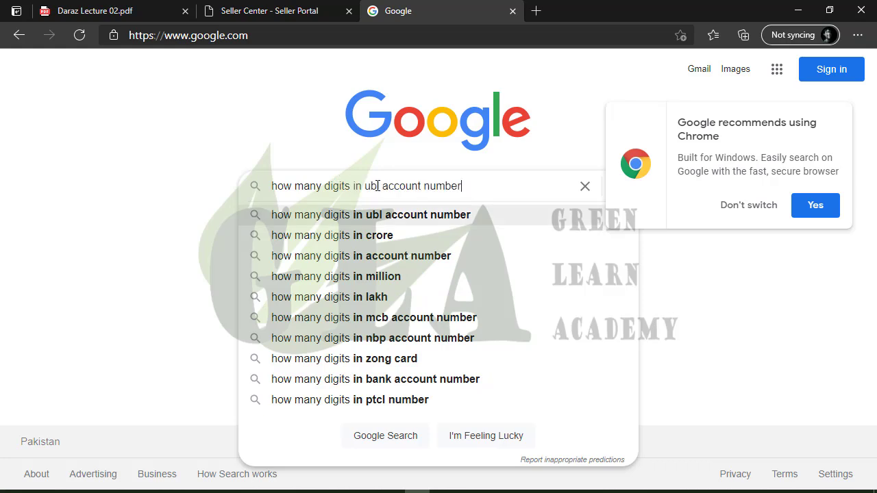
{"action": "key", "text": "Return"}
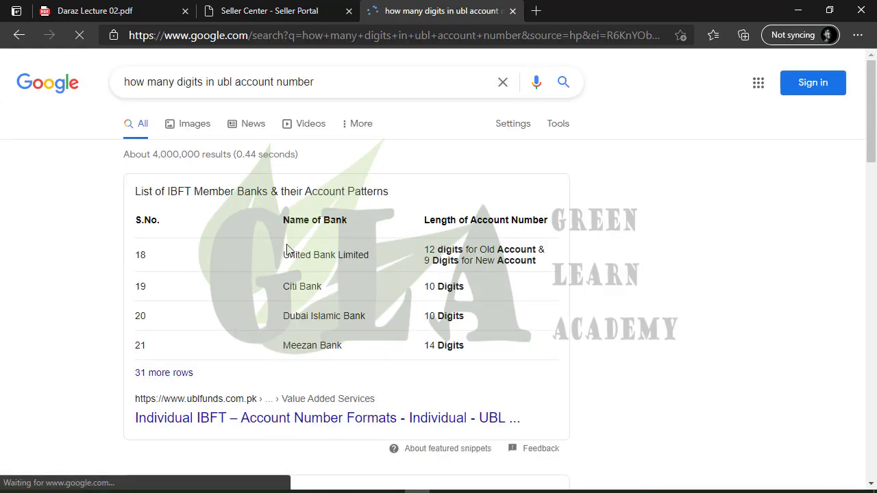
Step: Examine the account number lengths listed per bank and compare them with the Verify Bank Account form
{"action": "left_click_drag", "start_coordinate": [431, 287], "coordinate": [471, 302]}
{"action": "left_click", "coordinate": [432, 312]}
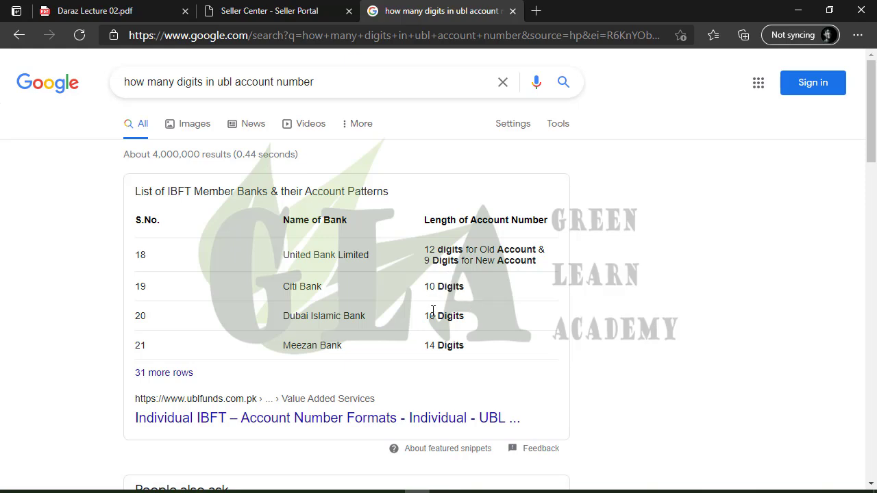
{"action": "left_click", "coordinate": [313, 5]}
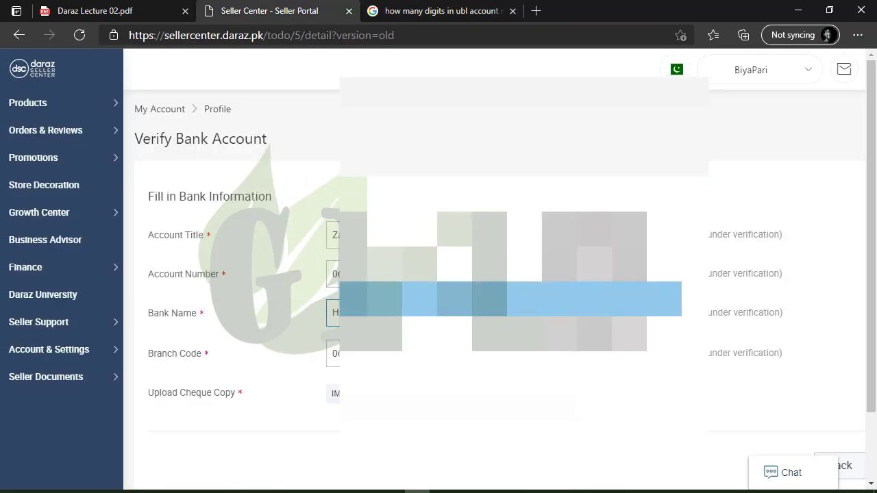
{"action": "left_click", "coordinate": [334, 143]}
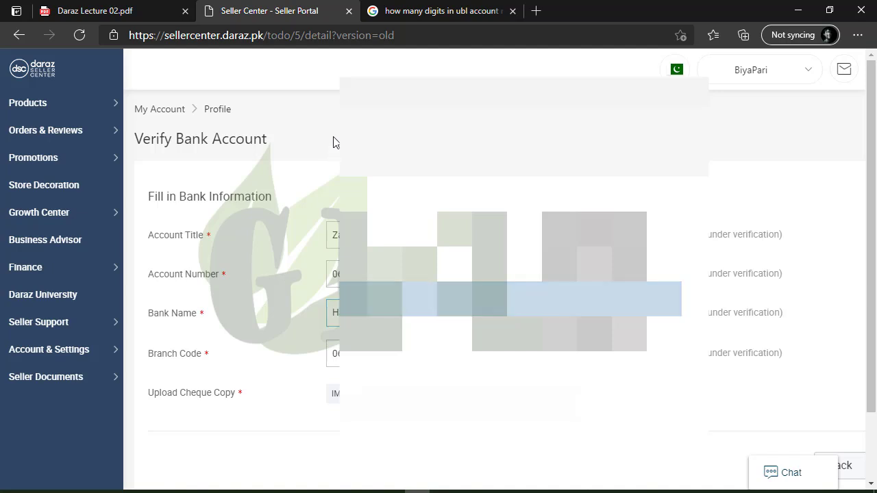
{"action": "left_click", "coordinate": [404, 14]}
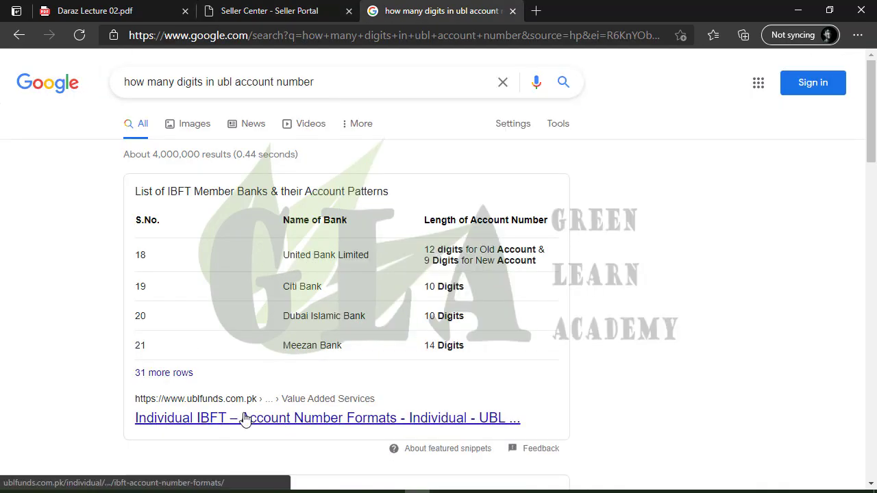
{"action": "scroll", "coordinate": [325, 389], "scroll_direction": "down", "scroll_amount": 4}
{"action": "scroll", "coordinate": [290, 349], "scroll_direction": "up", "scroll_amount": 4}
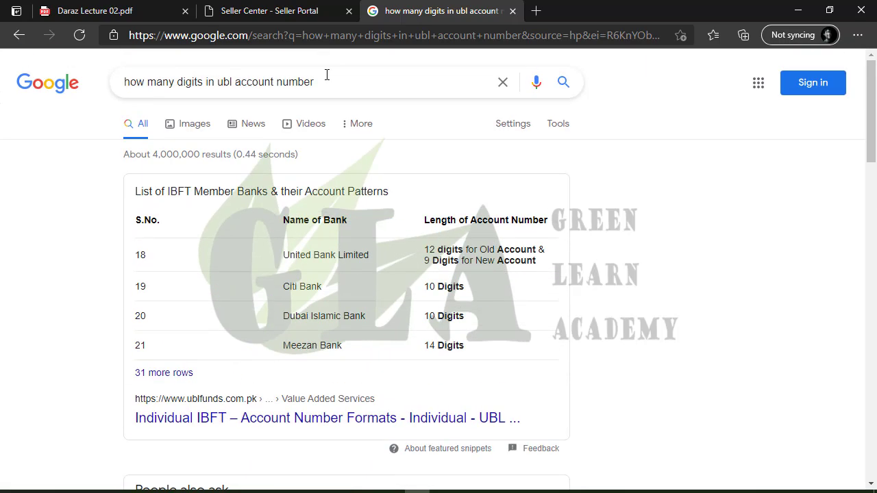
Step: Change the Google query to "how many digits in hbl account number" and run the search
{"action": "left_click", "coordinate": [233, 85]}
{"action": "key", "text": "BackSpace"}
{"action": "key", "text": "BackSpace"}
{"action": "key", "text": "BackSpace"}
{"action": "type", "text": "hb"}
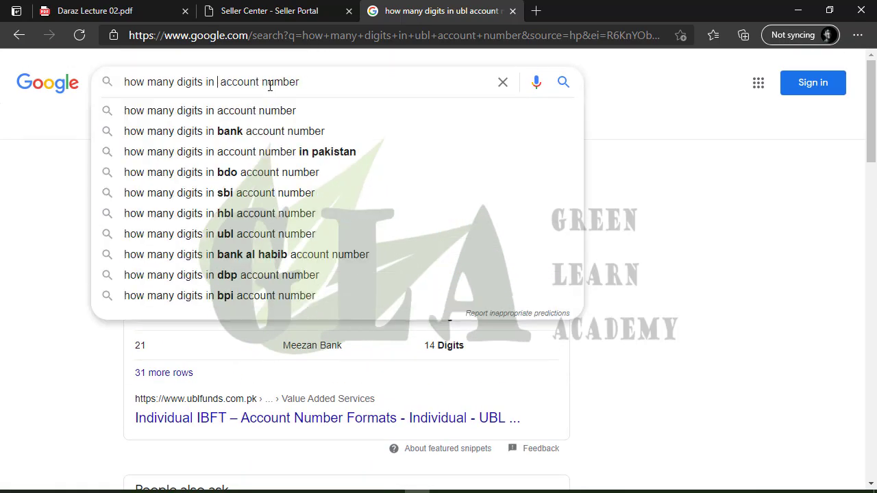
{"action": "type", "text": "l"}
{"action": "key", "text": "BackSpace"}
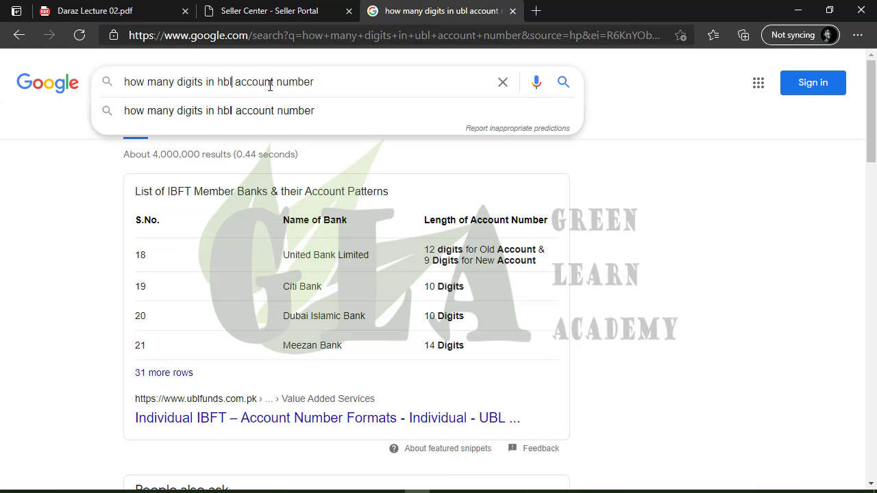
{"action": "type", "text": "l"}
{"action": "key", "text": "Return"}
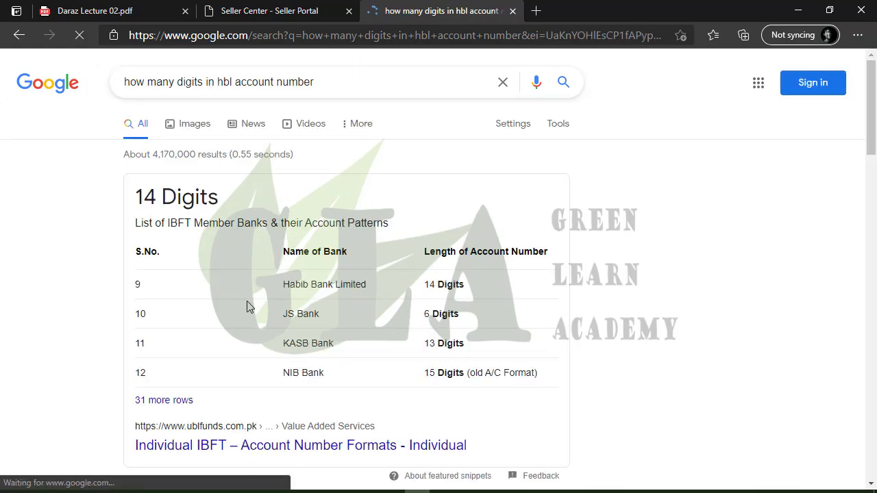
Step: Check the Habib Bank Limited account number length against the Account Number in the Verify Bank Account form
{"action": "left_click_drag", "start_coordinate": [425, 284], "coordinate": [472, 288]}
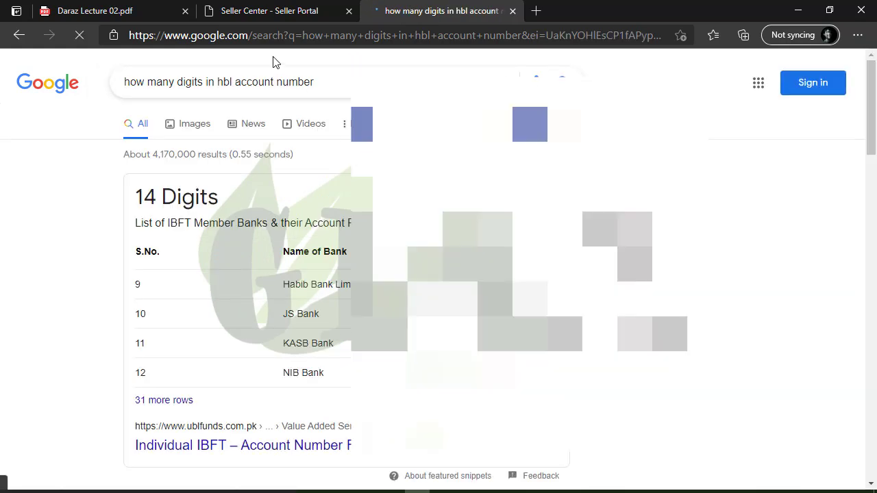
{"action": "left_click", "coordinate": [255, 11]}
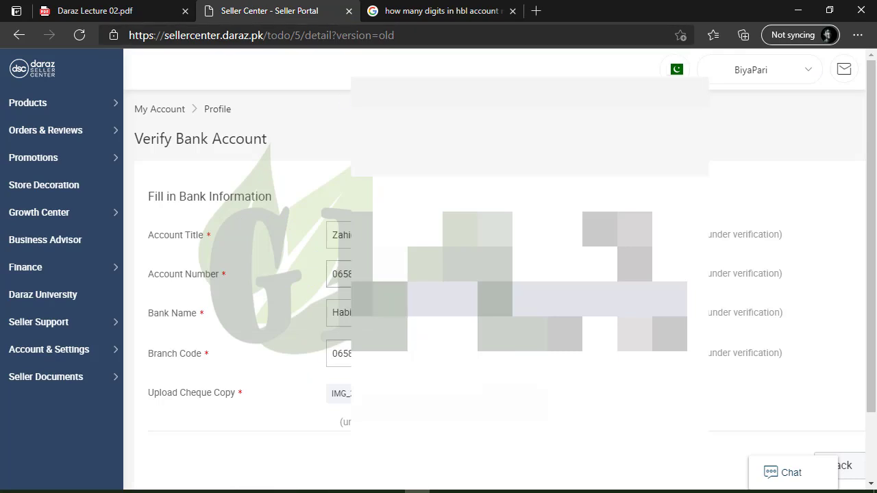
{"action": "double_click", "coordinate": [339, 274]}
{"action": "left_click", "coordinate": [339, 274]}
Step: Compare the sample cheque in Daraz Lecture 02.pdf with the account number and branch code fields in the form
{"action": "left_click", "coordinate": [116, 12]}
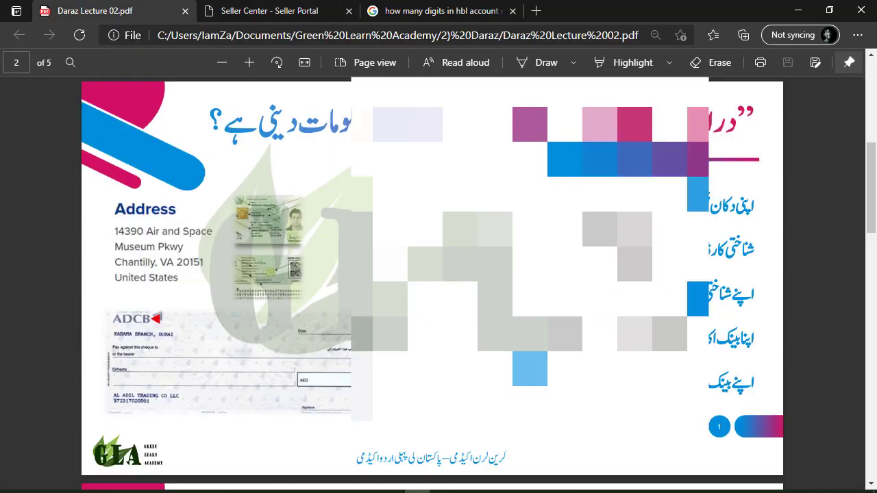
{"action": "left_click", "coordinate": [430, 10]}
{"action": "left_click", "coordinate": [270, 9]}
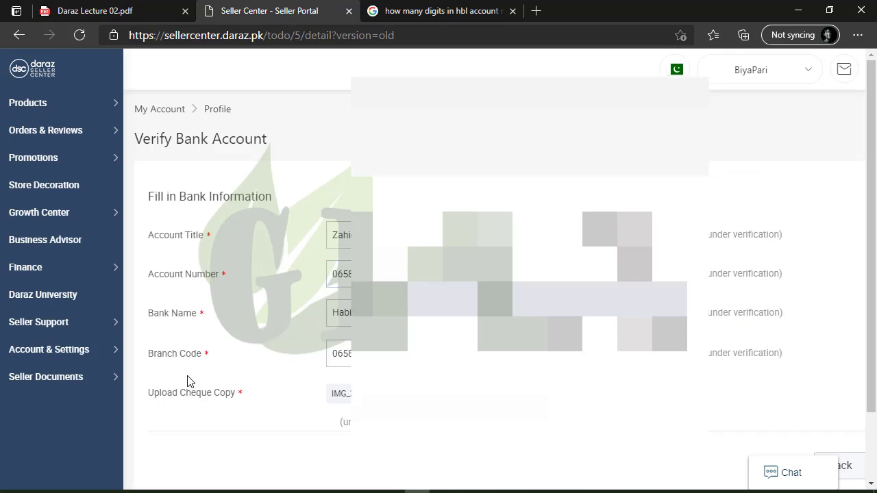
{"action": "left_click", "coordinate": [339, 353]}
{"action": "left_click", "coordinate": [96, 11]}
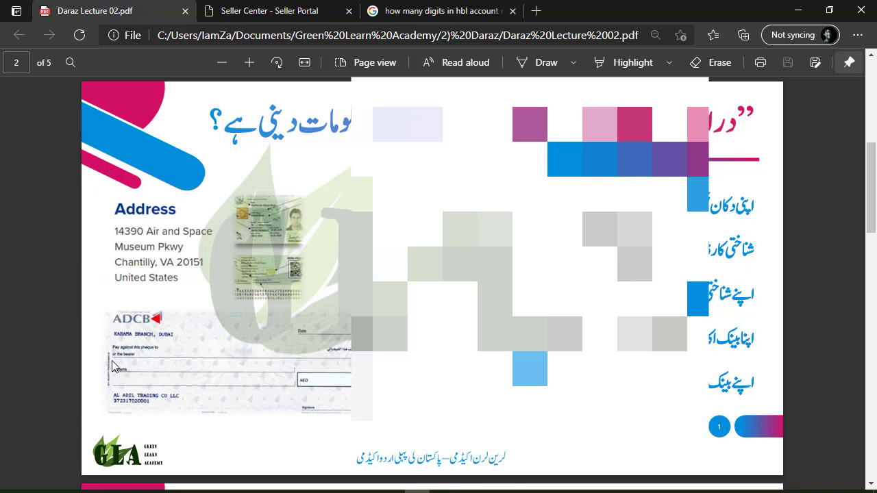
{"action": "left_click", "coordinate": [274, 11]}
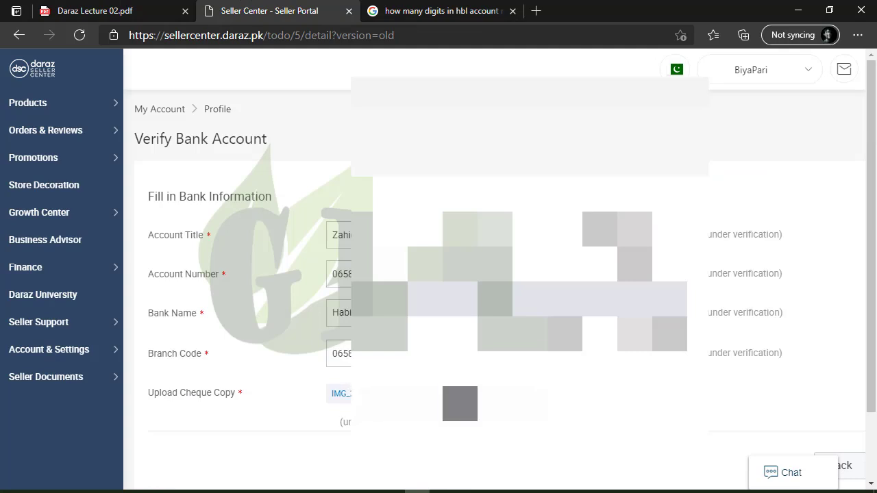
Step: Review the rest of the Verify Bank Account form and its branch code, and reopen the sample cheque in the PDF
{"action": "scroll", "coordinate": [493, 274], "scroll_direction": "down", "scroll_amount": 2}
{"action": "left_click_drag", "start_coordinate": [472, 459], "coordinate": [452, 456]}
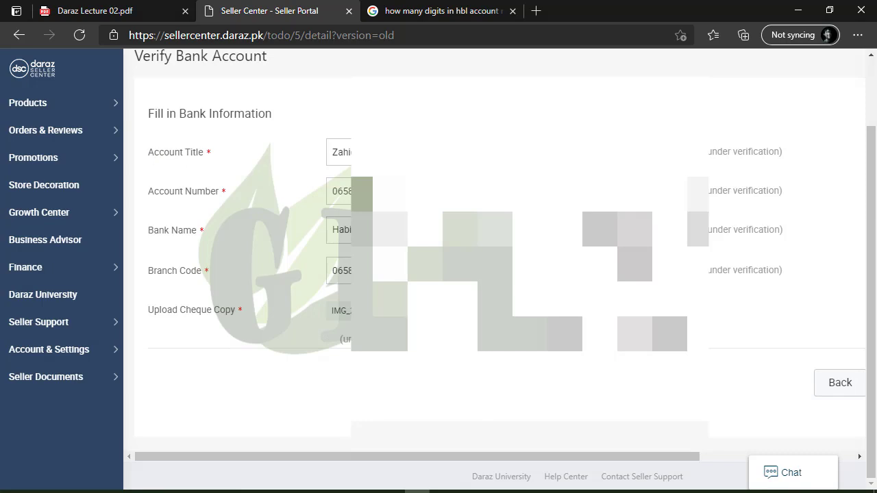
{"action": "scroll", "coordinate": [493, 274], "scroll_direction": "up", "scroll_amount": 2}
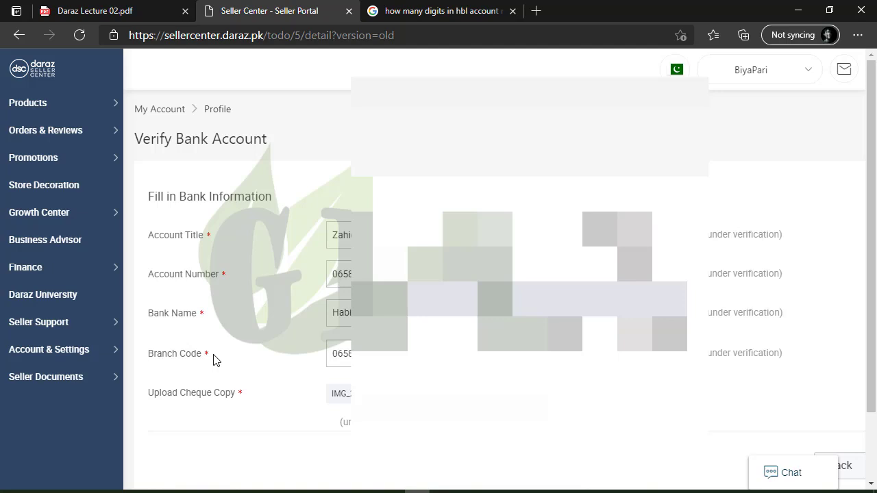
{"action": "left_click", "coordinate": [330, 353]}
{"action": "left_click", "coordinate": [137, 11]}
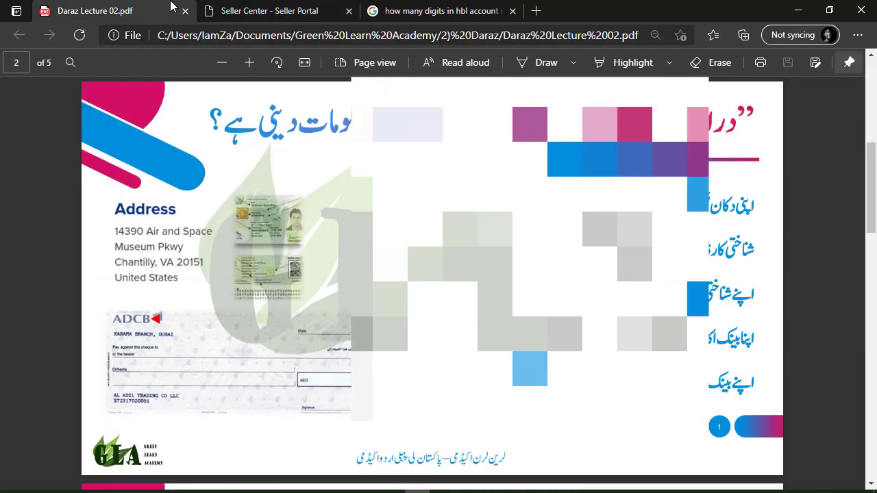
Step: Submit the bank account verification form and return to the Seller Center dashboard, dismissing the Mobile Week announcement
{"action": "left_click", "coordinate": [320, 13]}
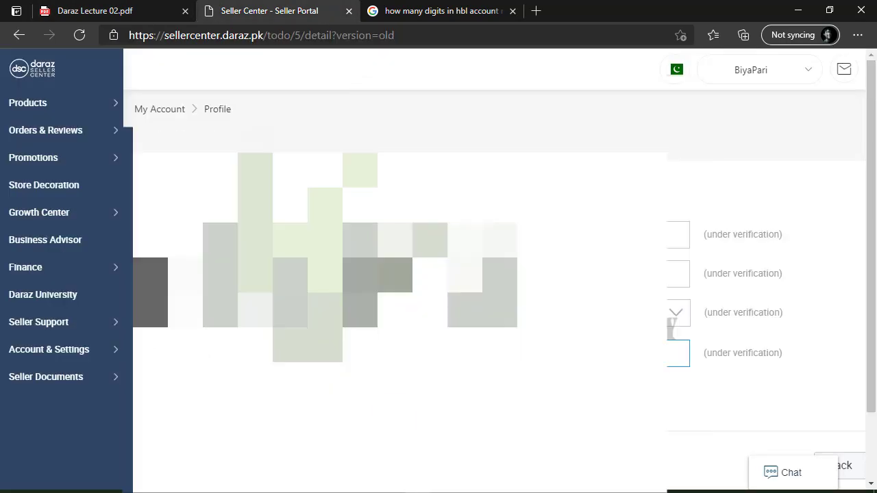
{"action": "scroll", "coordinate": [713, 390], "scroll_direction": "down", "scroll_amount": 5}
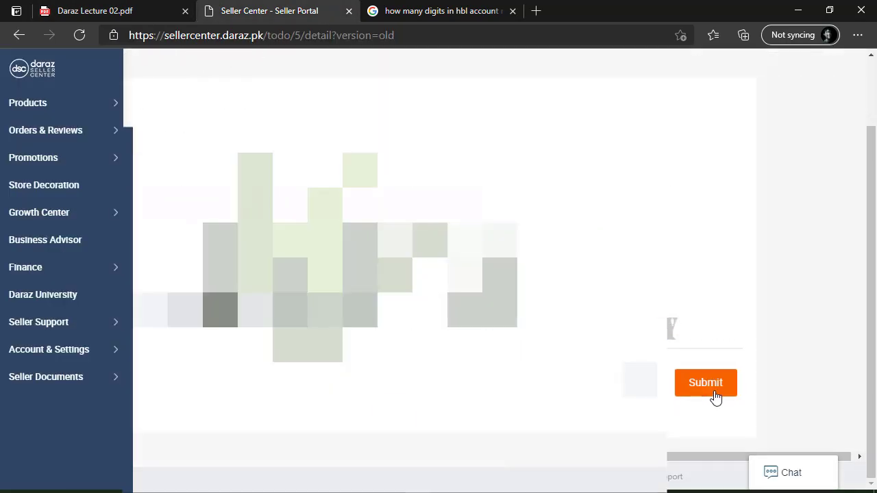
{"action": "left_click", "coordinate": [707, 387]}
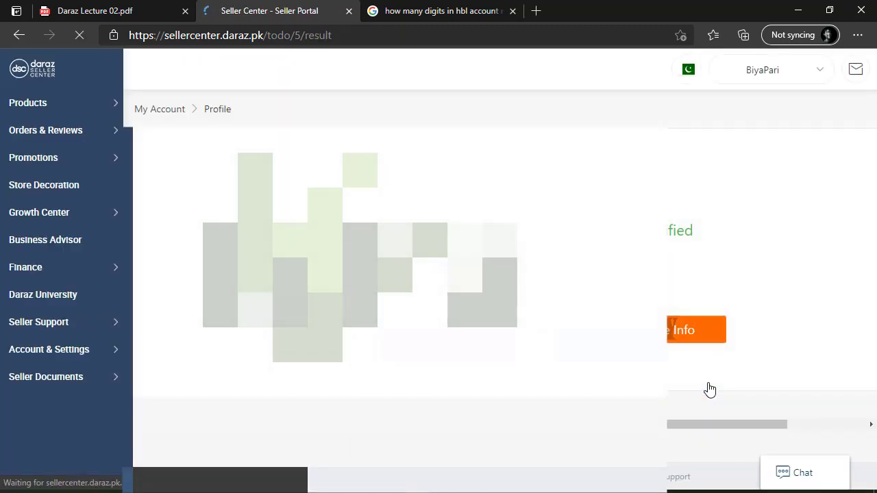
{"action": "left_click", "coordinate": [42, 81]}
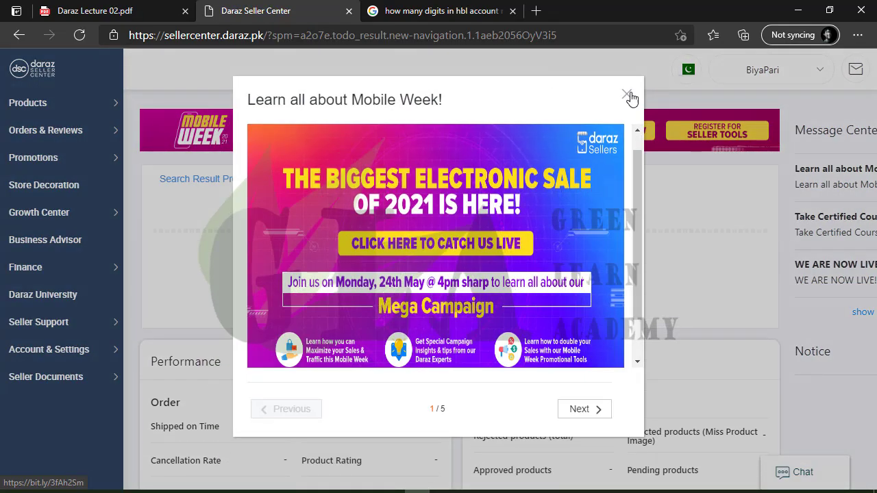
{"action": "left_click", "coordinate": [627, 94]}
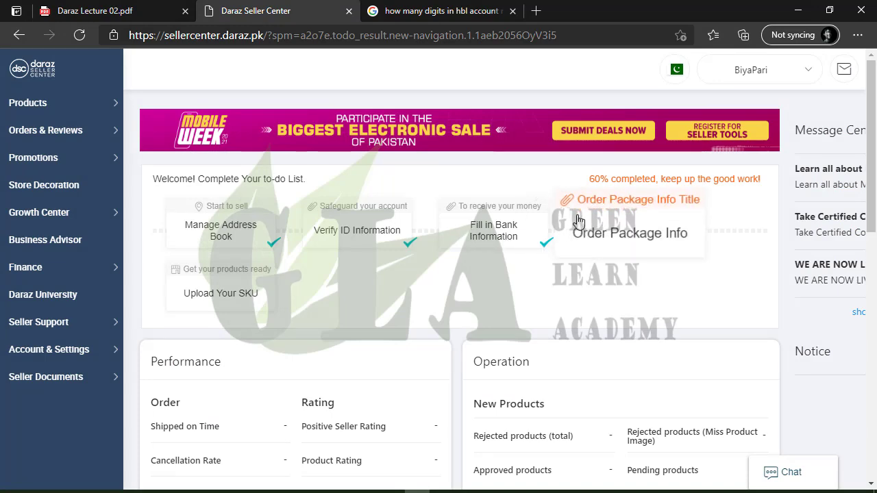
Step: Review the list of information required for Seller Center on page 2 of Daraz Lecture 02.pdf
{"action": "left_click", "coordinate": [74, 6]}
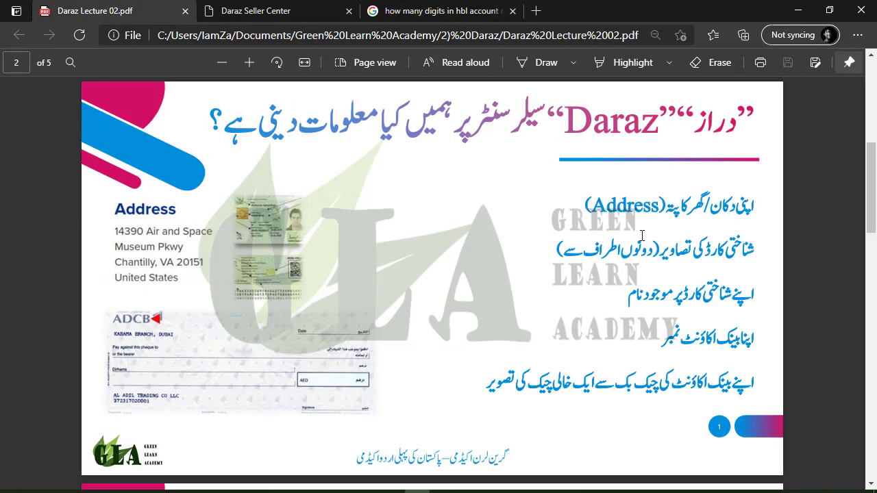
{"action": "left_click_drag", "start_coordinate": [755, 203], "coordinate": [576, 309]}
{"action": "left_click", "coordinate": [223, 293]}
Step: Go through the packing material page and on to the seller account activation page of the lecture PDF
{"action": "key", "text": "Page_Down"}
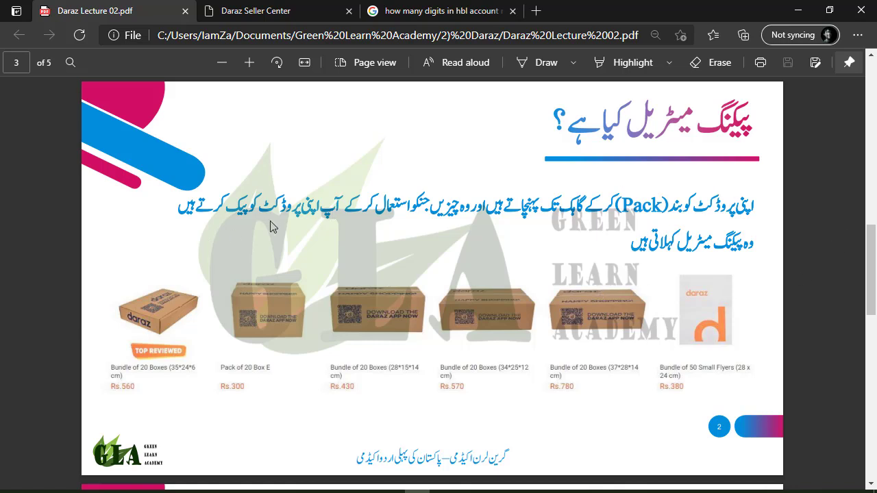
{"action": "key", "text": "Page_Down"}
{"action": "key", "text": "Page_Up"}
{"action": "key", "text": "Page_Down"}
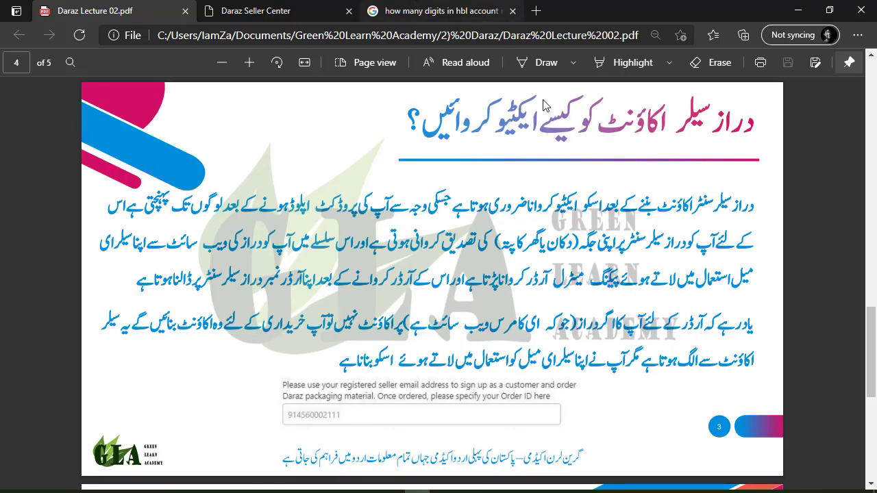